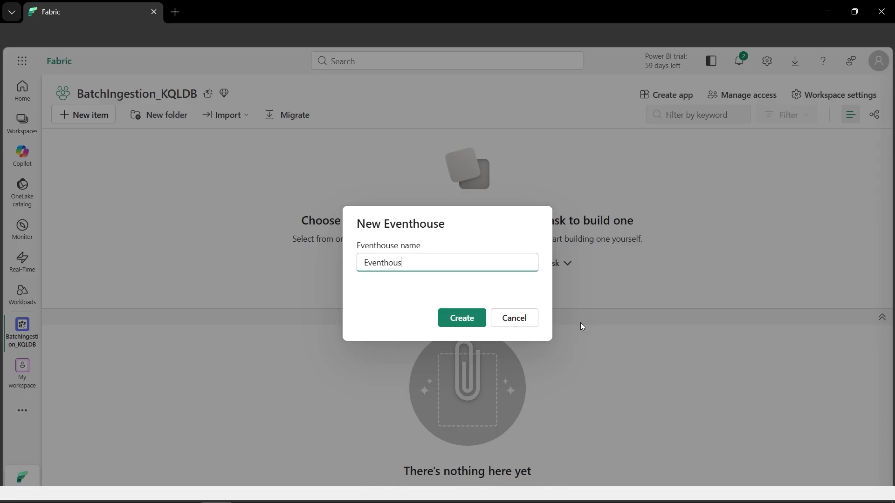
# Create the eventhouse named Eventhouse_KQLDBdemo and open its KQL database.
pyautogui.write('e_KQLDBdemo')
pyautogui.click(463, 318)
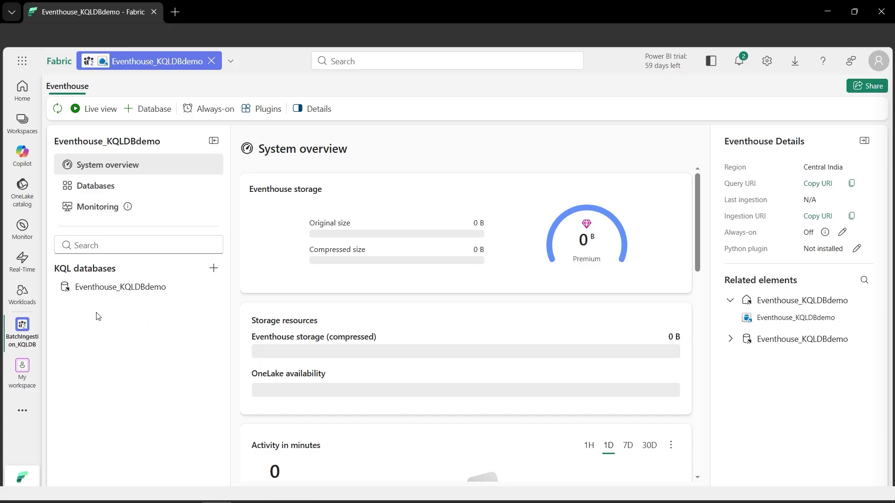
pyautogui.click(100, 288)
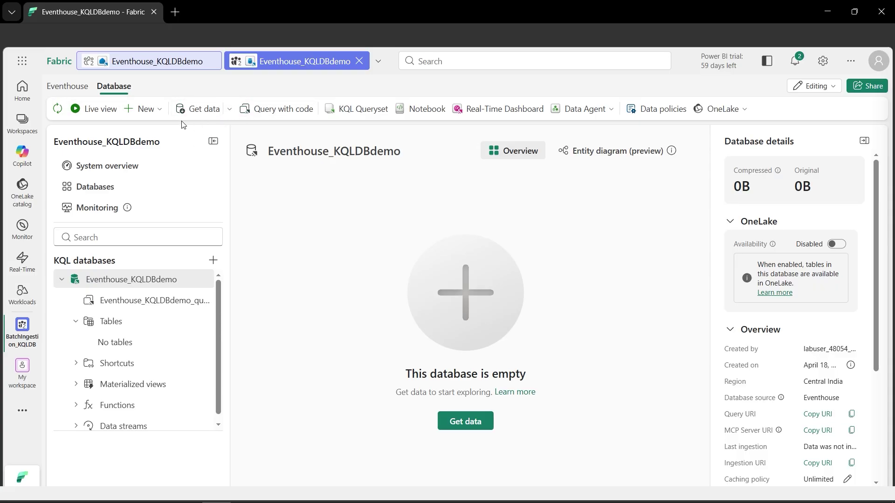
# Start getting data from a local file into the KQL database, with a new destination table named SalesTable.
pyautogui.click(213, 112)
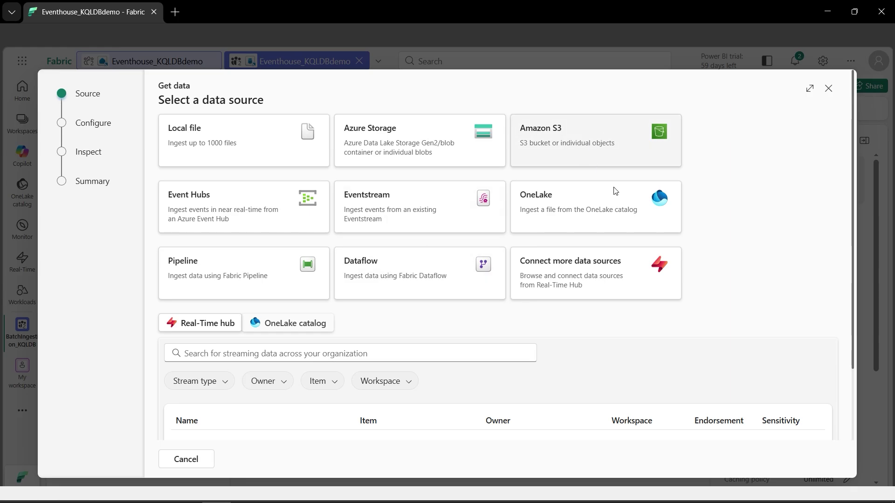
pyautogui.scroll(-2, 720, 279)
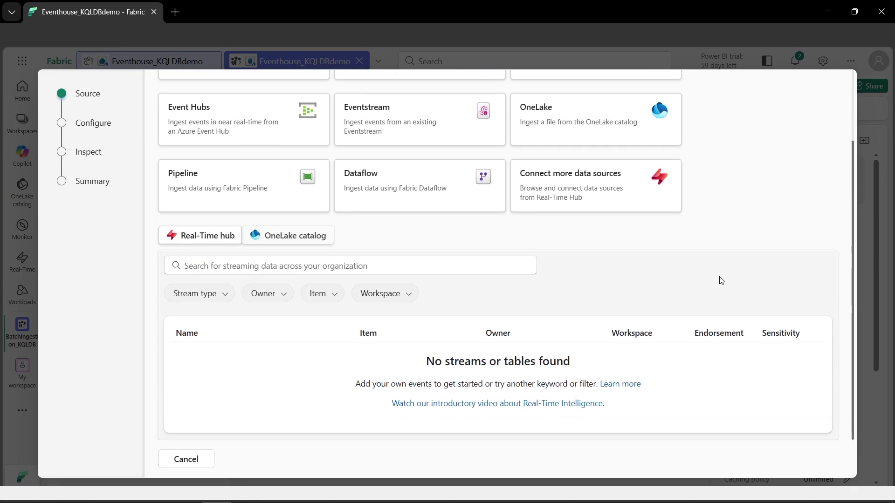
pyautogui.scroll(2, 721, 280)
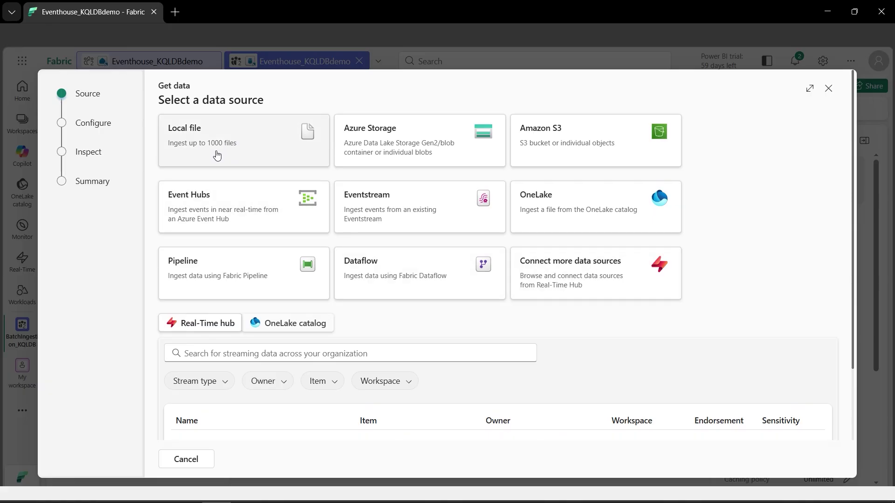
pyautogui.click(208, 156)
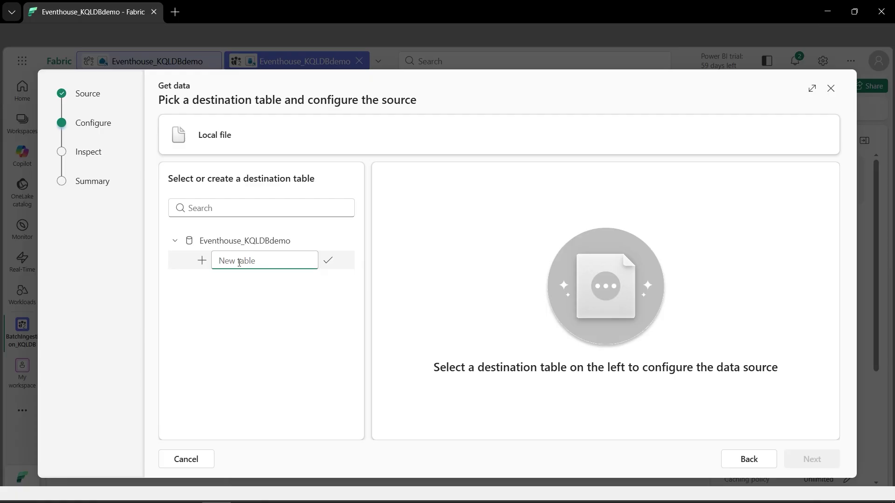
pyautogui.write('SalesTable')
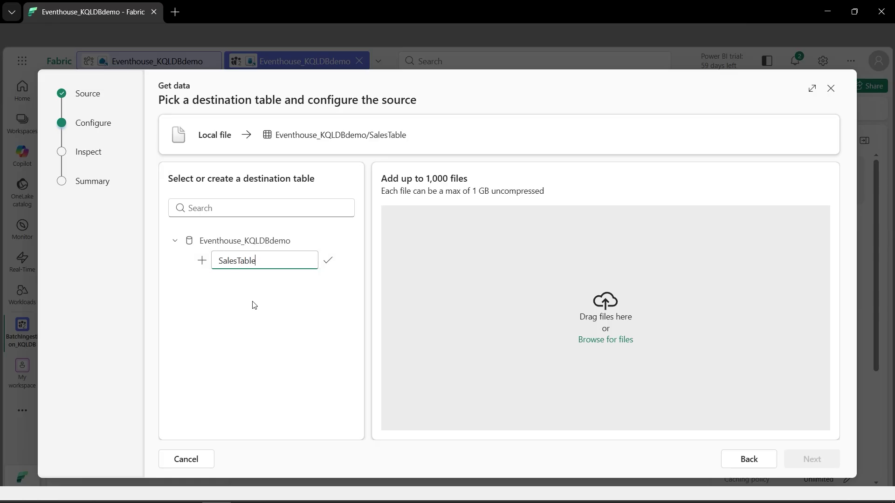
pyautogui.click(327, 262)
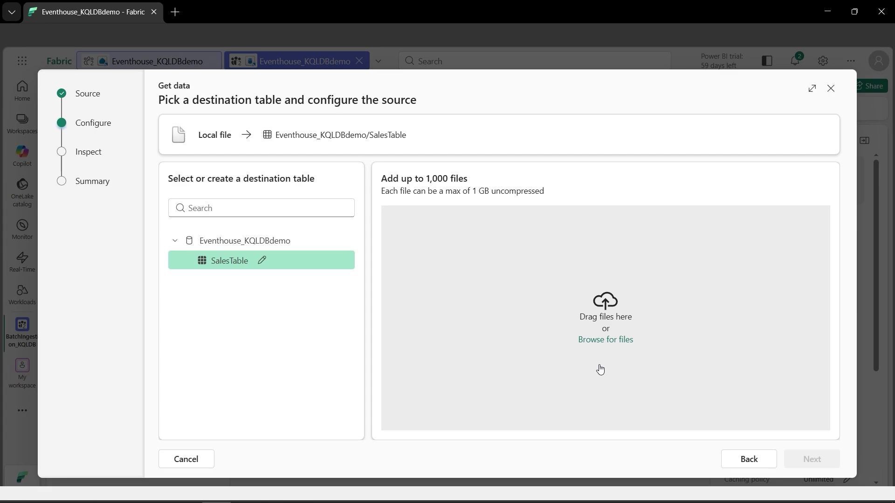
# Upload BatchSales.csv as the source file and complete its ingestion into SalesTable.
pyautogui.click(605, 340)
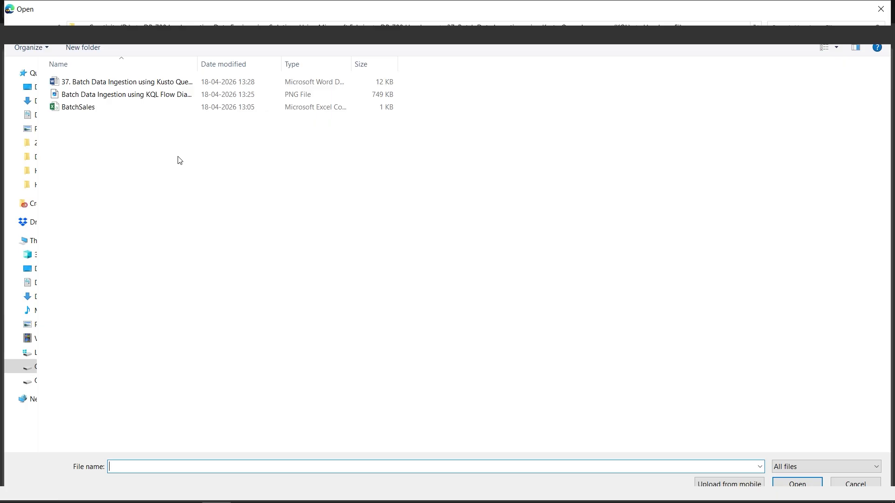
pyautogui.click(76, 111)
pyautogui.doubleClick(77, 112)
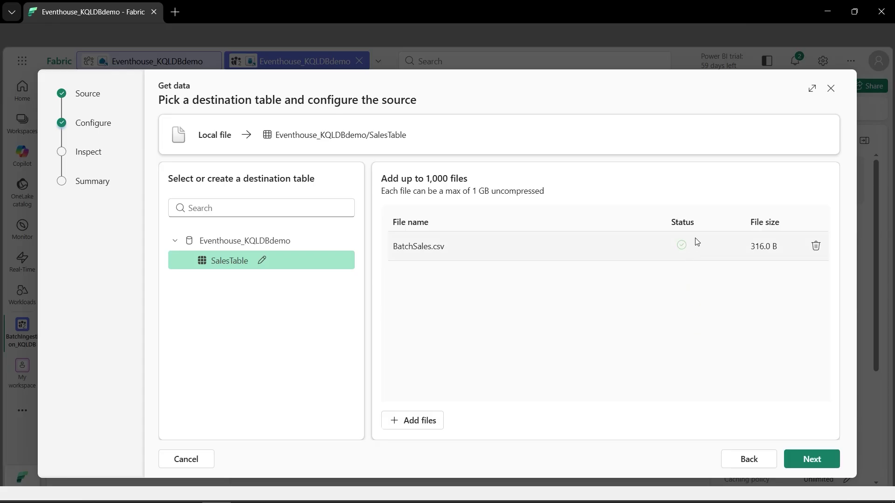
pyautogui.click(810, 459)
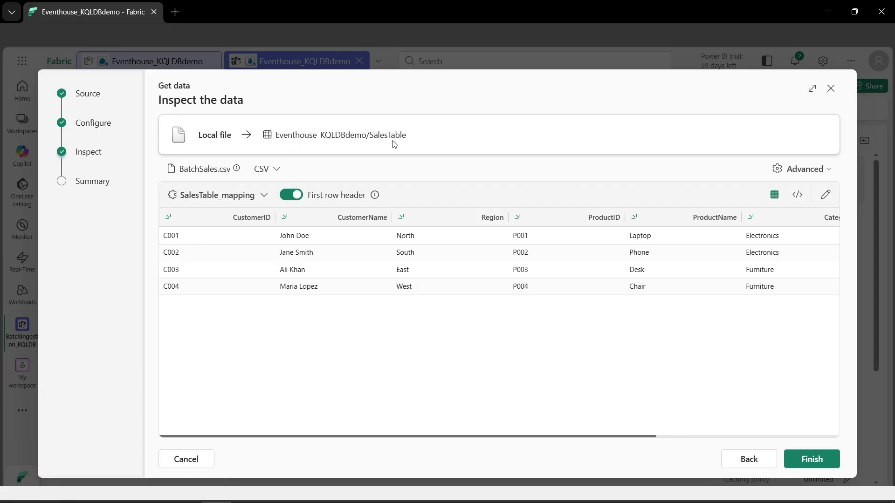
pyautogui.click(821, 465)
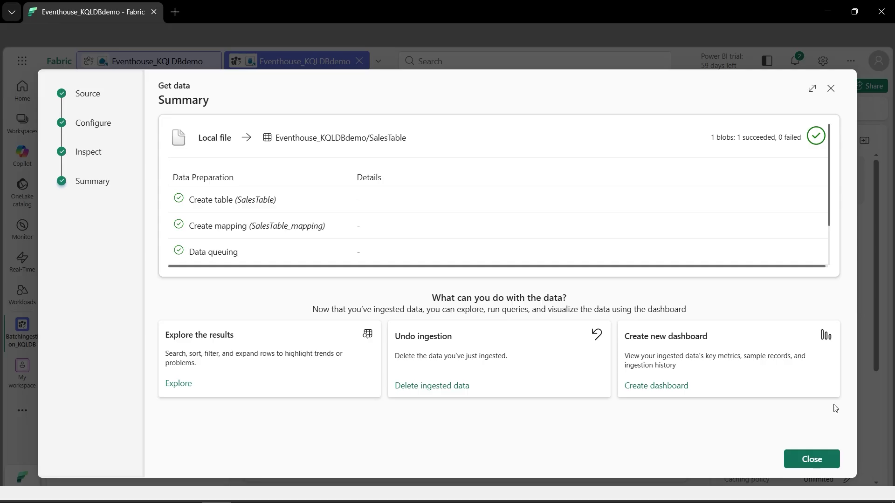
pyautogui.click(810, 461)
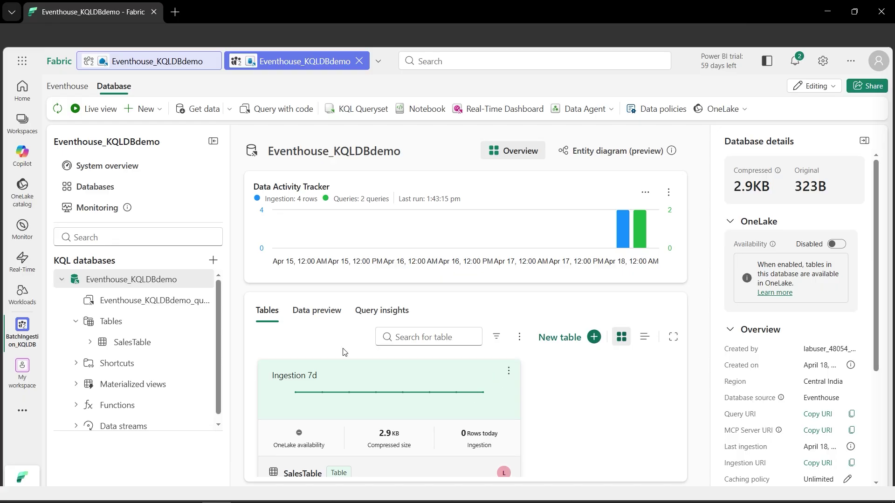
# Open SalesTable and create a KQL queryset named KustoQueryWorkbench_demobatch in the BatchIngestion_KQLDB workspace.
pyautogui.click(137, 346)
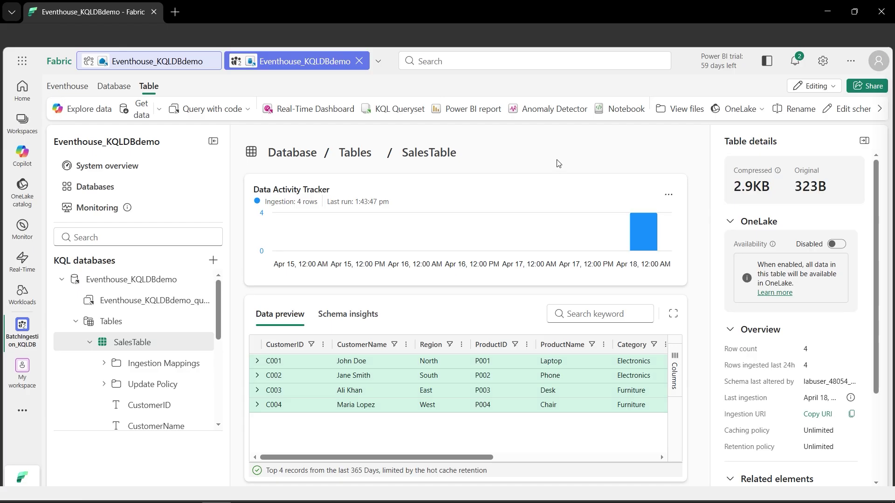
pyautogui.click(395, 112)
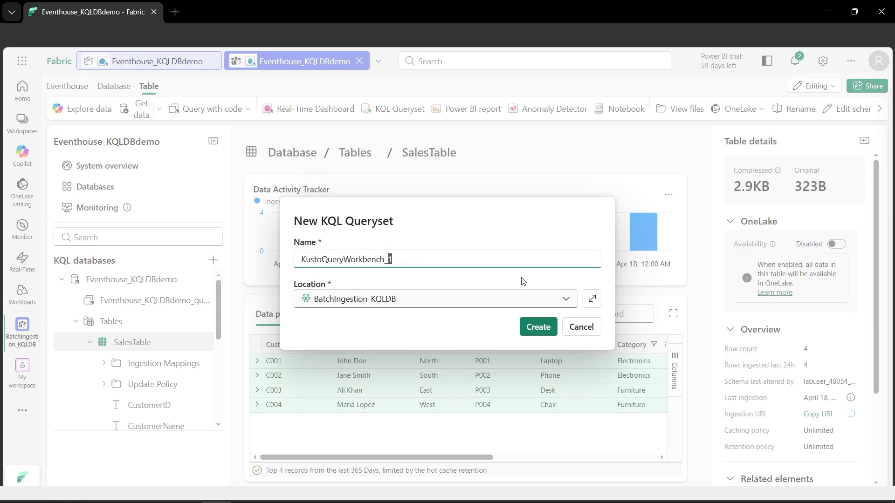
pyautogui.write('demo')
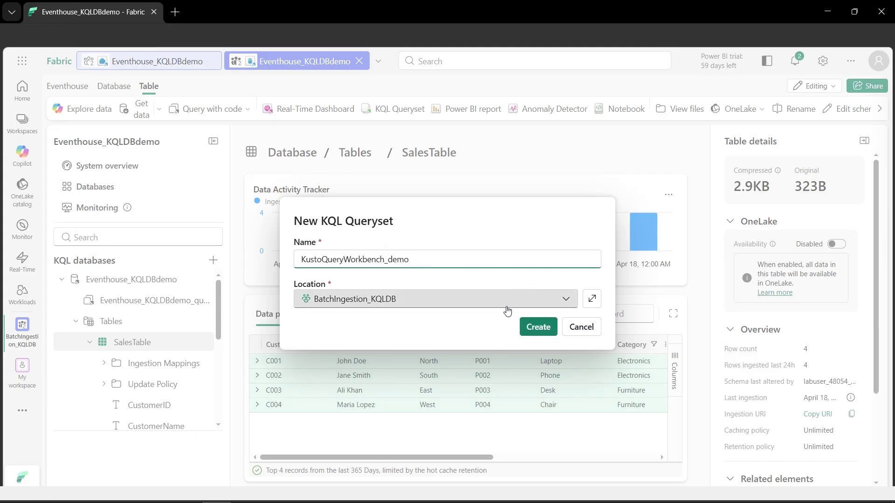
pyautogui.write('batch')
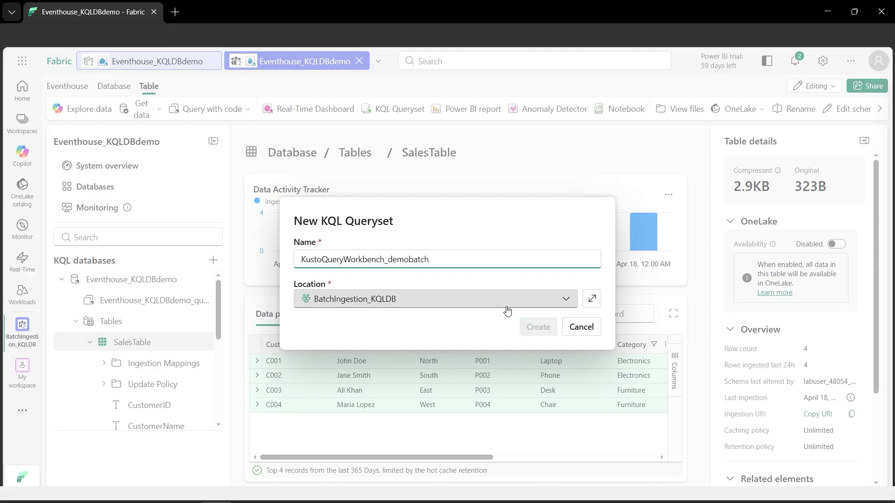
pyautogui.click(535, 328)
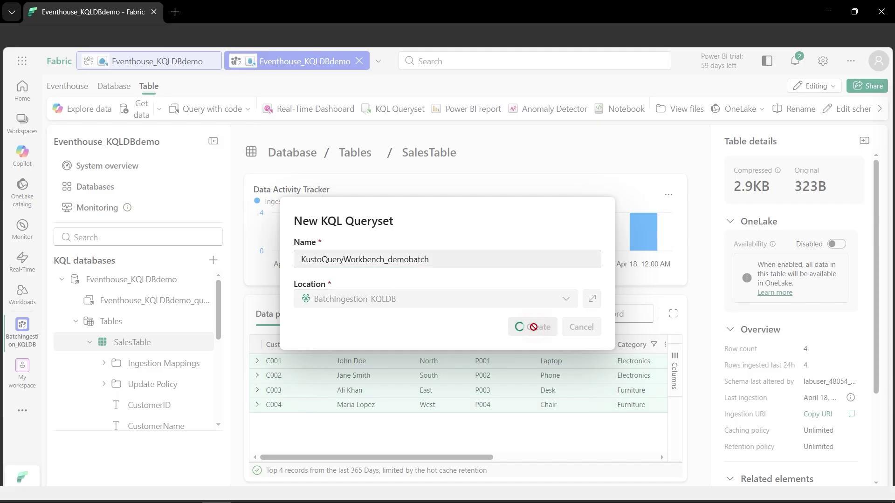
# Replace the sample queries with a SalesTable query that summarizes TotalSales = sum(SalesAmount) by Region, and run it.
pyautogui.hotkey('ctrl', 'a')
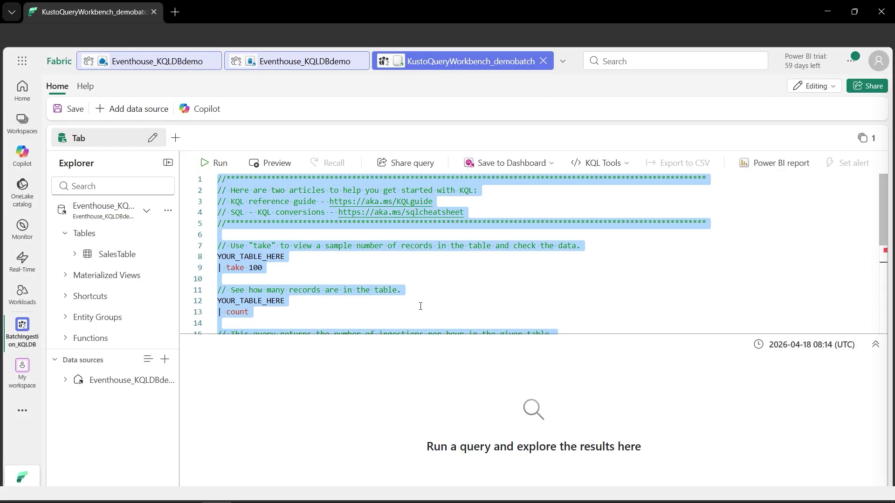
pyautogui.press('Delete')
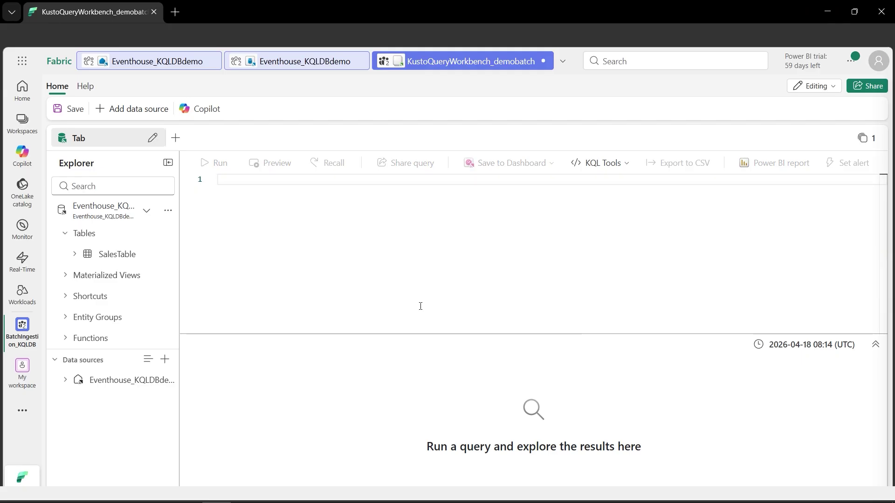
pyautogui.write('SalesTable | summarize TotalSales = sum(SalesAmount) by Region')
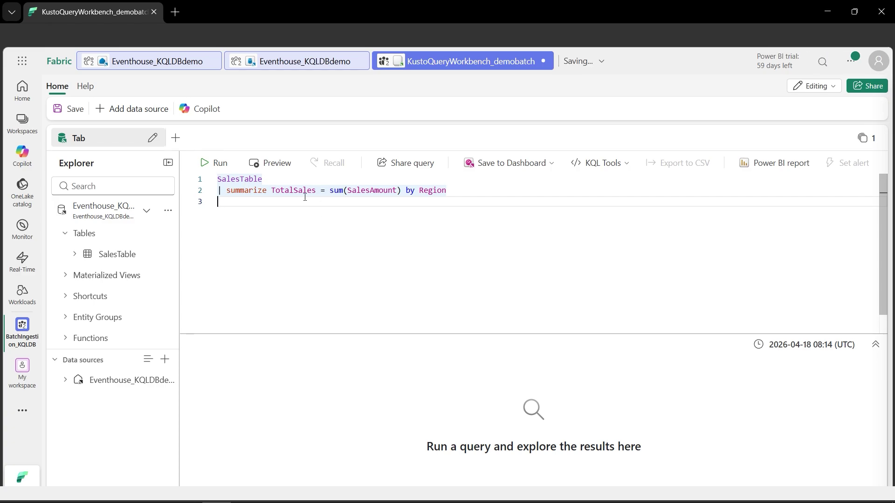
pyautogui.moveTo(418, 191); pyautogui.dragTo(470, 192)
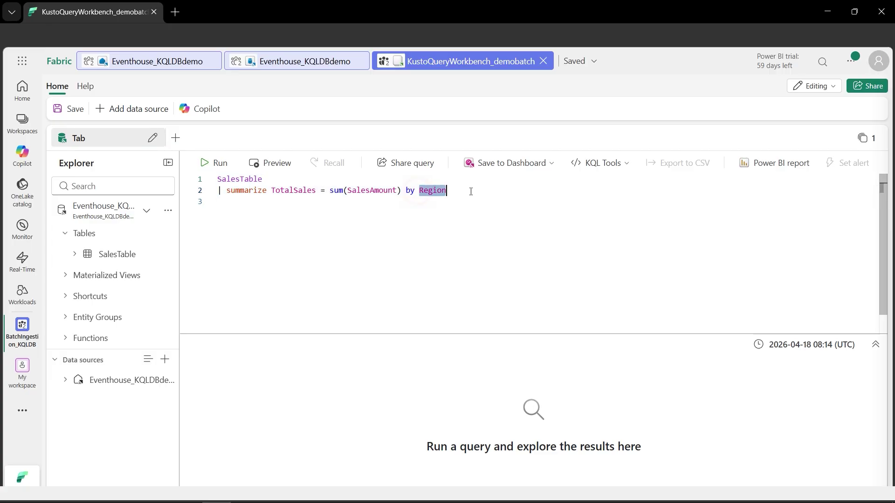
pyautogui.click(409, 206)
pyautogui.click(217, 163)
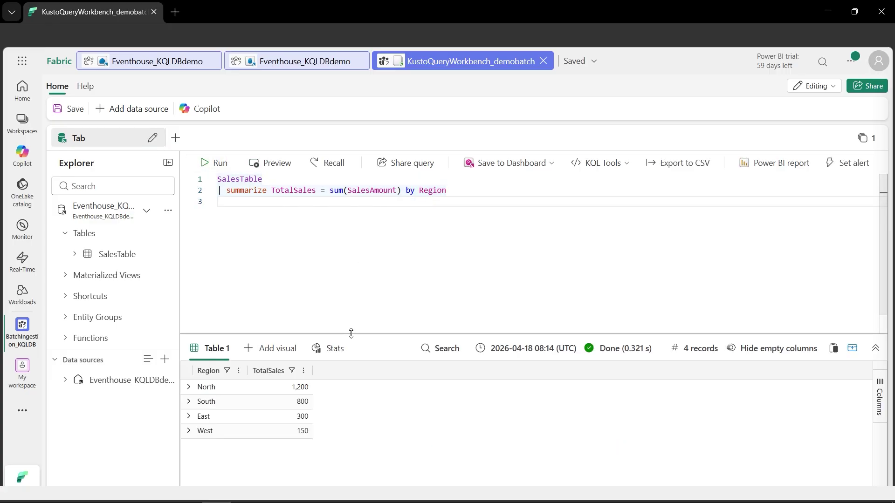
pyautogui.moveTo(351, 334); pyautogui.dragTo(353, 265)
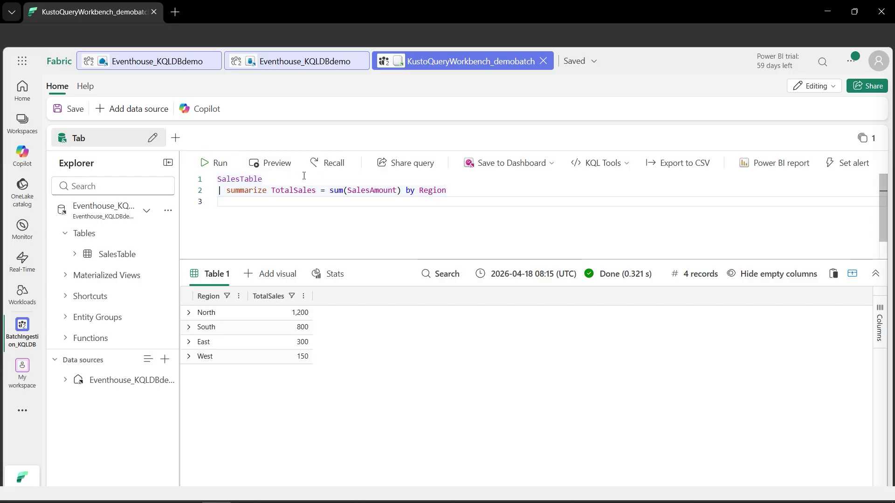
# In a new query tab, run a SalesTable query where Category == "Electronics", projecting CustomerName, ProductName and SalesAmount.
pyautogui.click(175, 138)
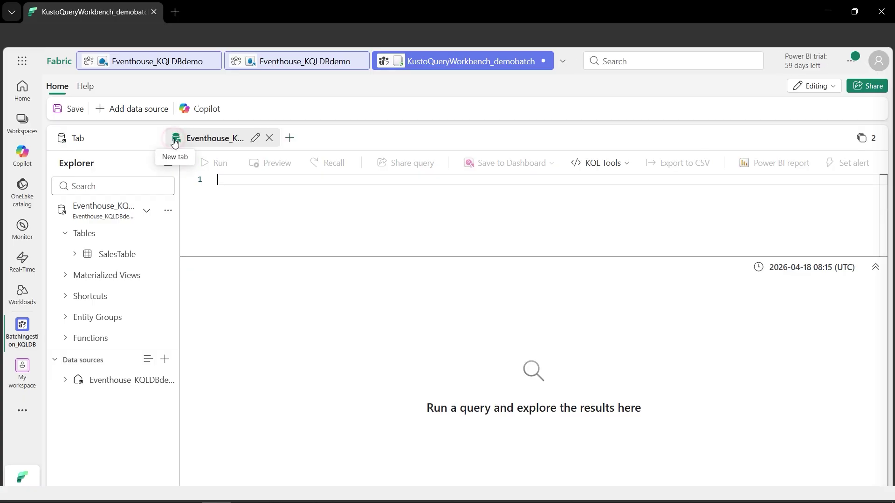
pyautogui.write('SalesTable | where Category == "Electronics" | project CustomerName, ProductName, SalesAmount')
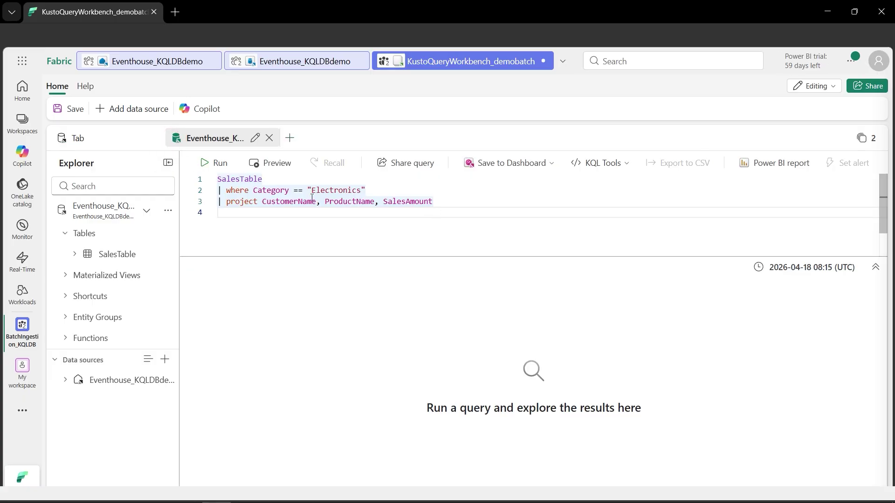
pyautogui.click(218, 163)
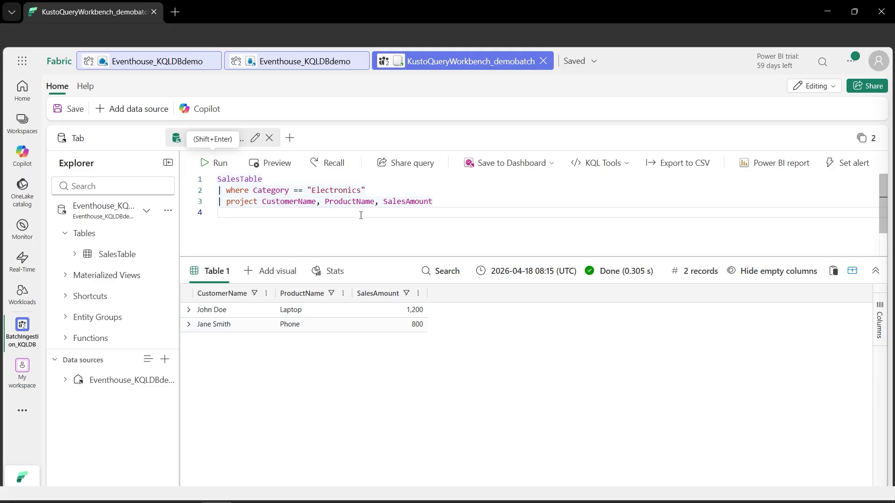
# In another new query tab, summarize TotalSales = sum(SalesAmount) by ProductName from SalesTable, keep the top 5 by TotalSales desc, and run it.
pyautogui.click(289, 138)
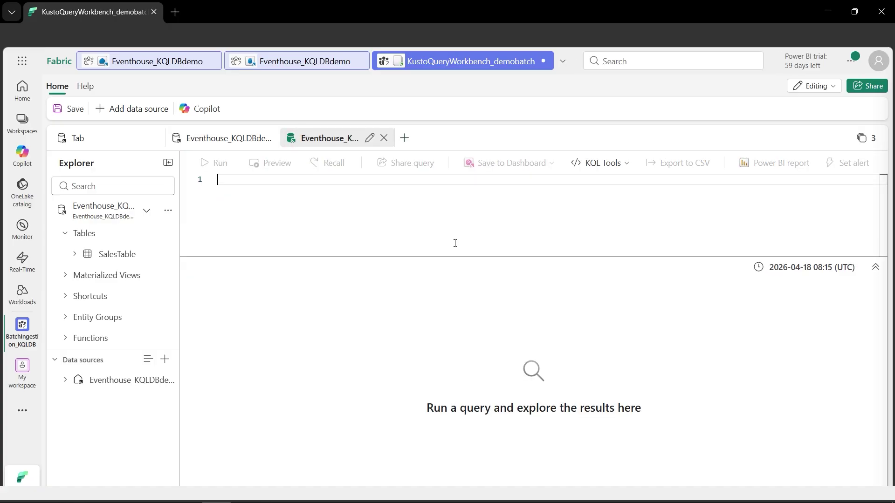
pyautogui.write('SalesTable | summarize TotalSales = sum(SalesAmount) by ProductName | top 5 by TotalSales desc')
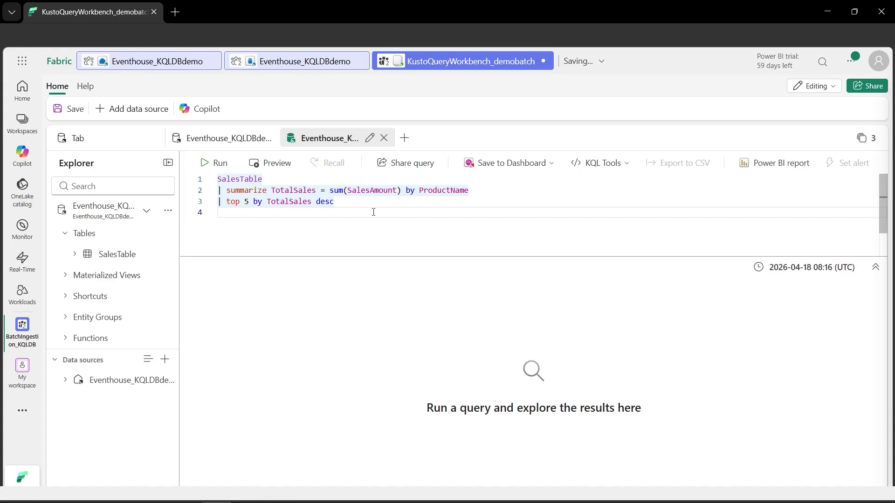
pyautogui.click(220, 168)
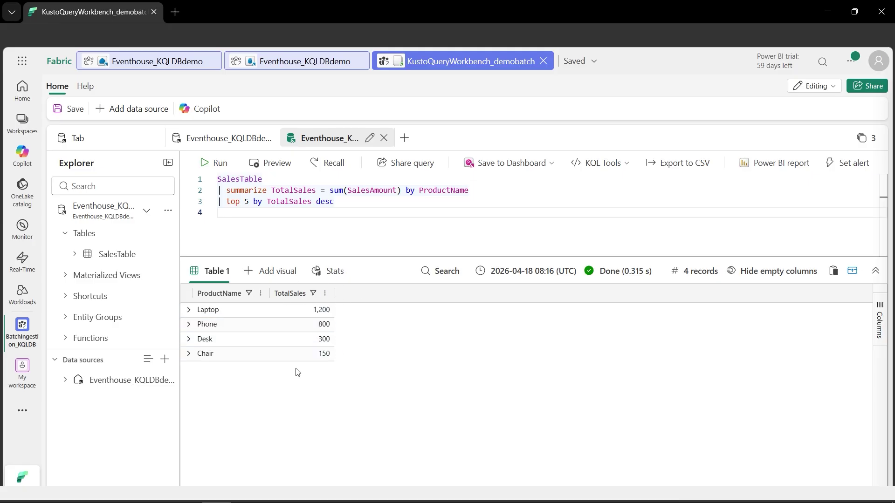
# Add a visual to the top-products query result and set its visual type to Pie chart.
pyautogui.click(262, 275)
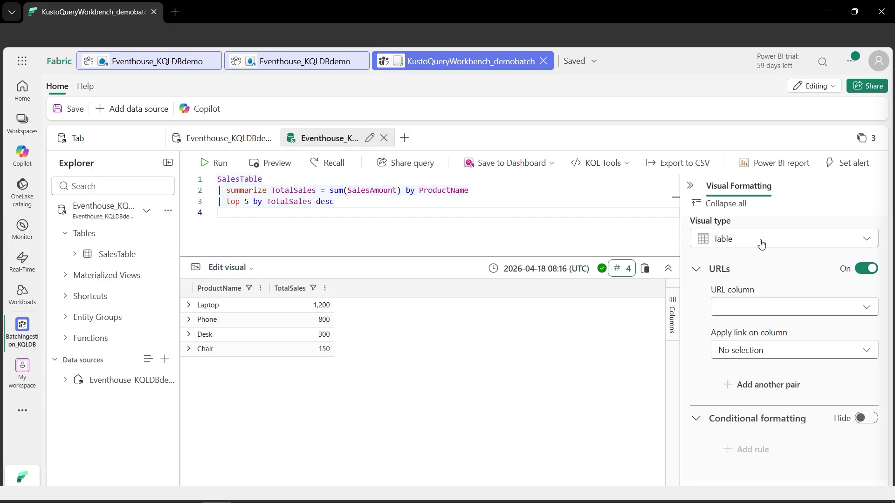
pyautogui.click(822, 241)
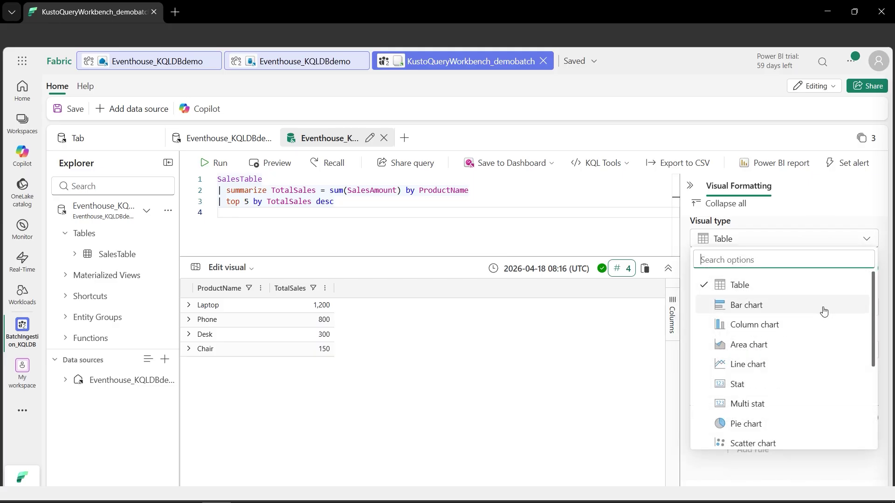
pyautogui.scroll(-3, 823, 310)
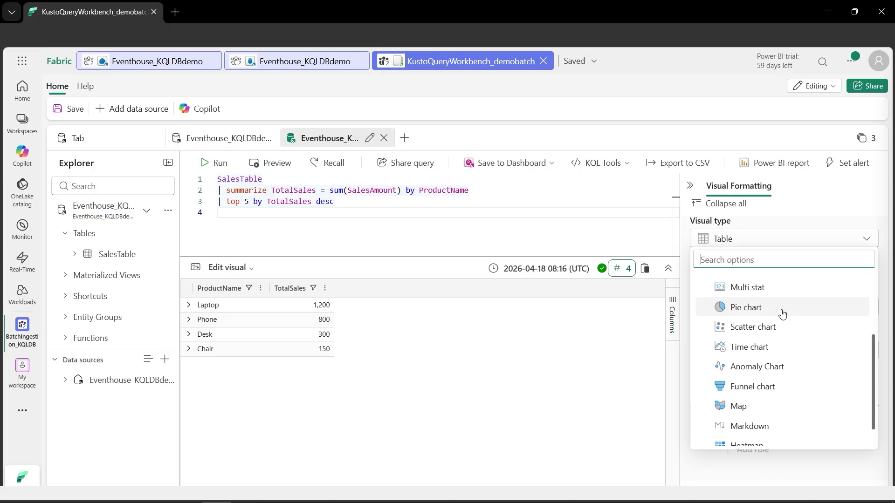
pyautogui.click(759, 311)
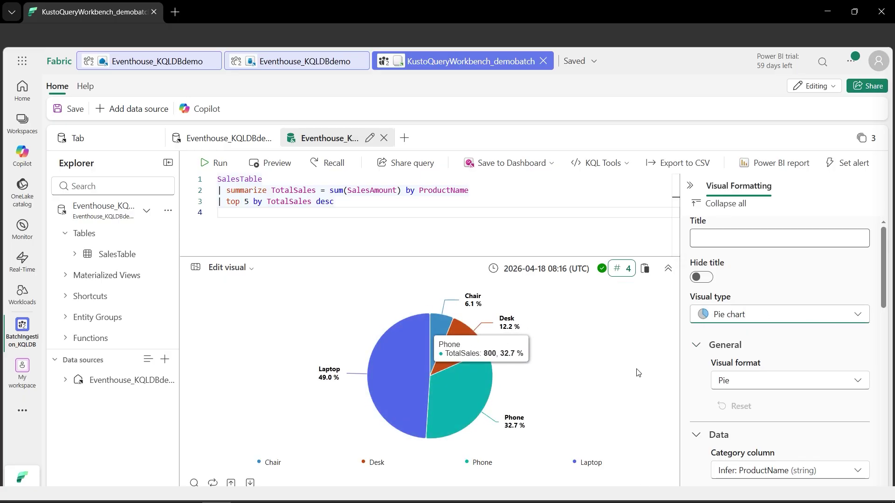
pyautogui.scroll(-3, 825, 310)
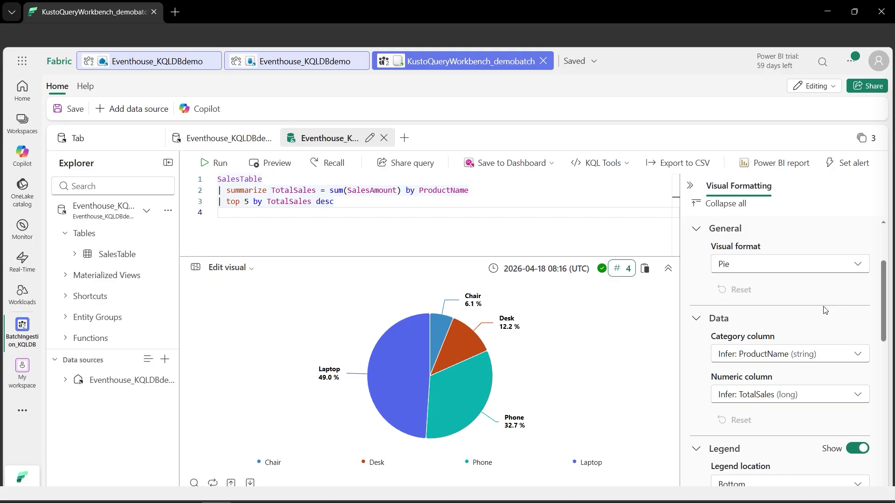
# Change the pie visual's format to Donut and set the Desk series color to the golden yellow under More colors.
pyautogui.click(834, 269)
pyautogui.click(752, 314)
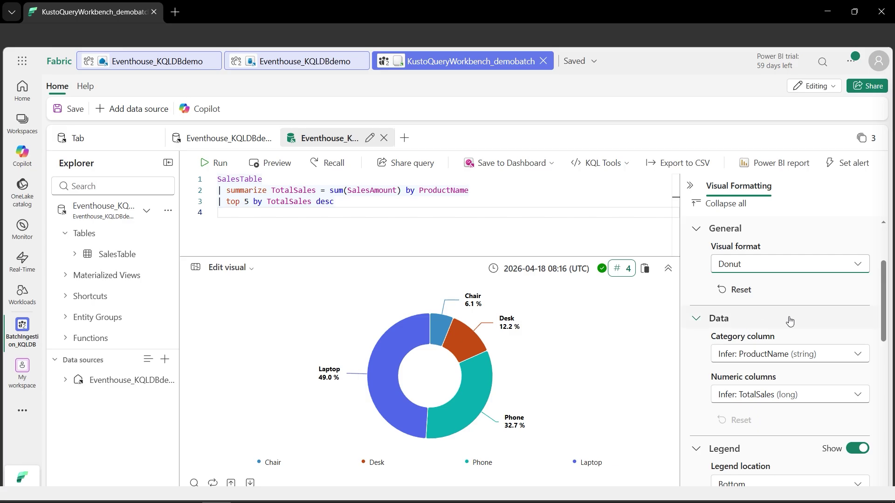
pyautogui.scroll(-5, 810, 315)
pyautogui.scroll(-1, 809, 314)
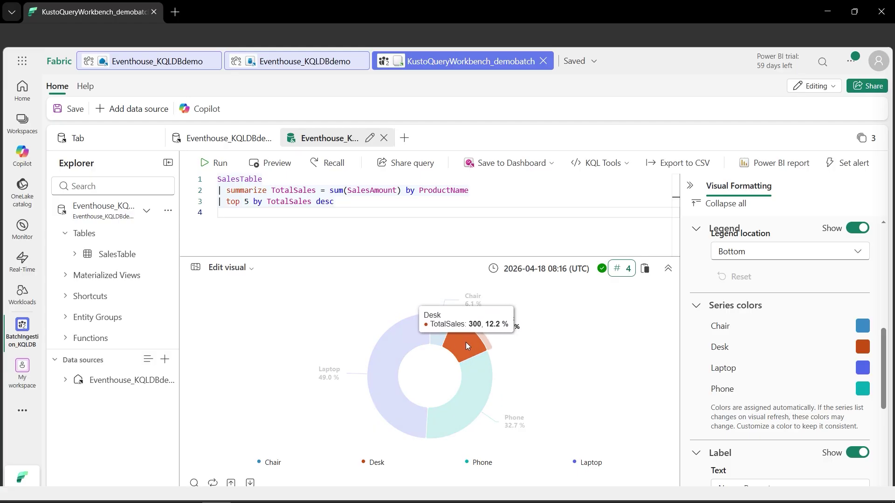
pyautogui.click(862, 348)
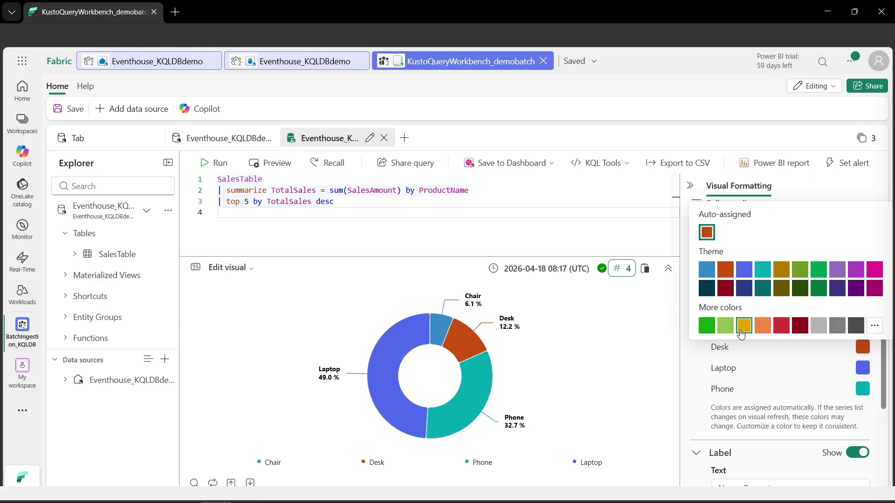
pyautogui.click(743, 326)
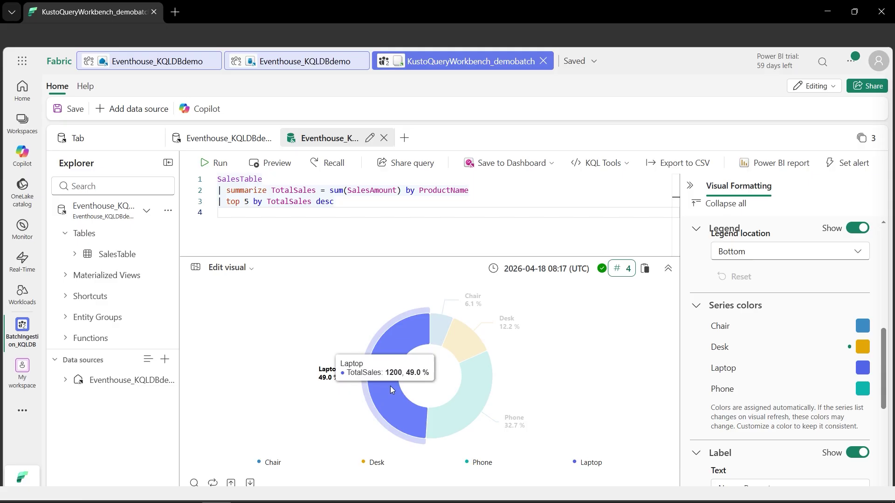
pyautogui.click(377, 239)
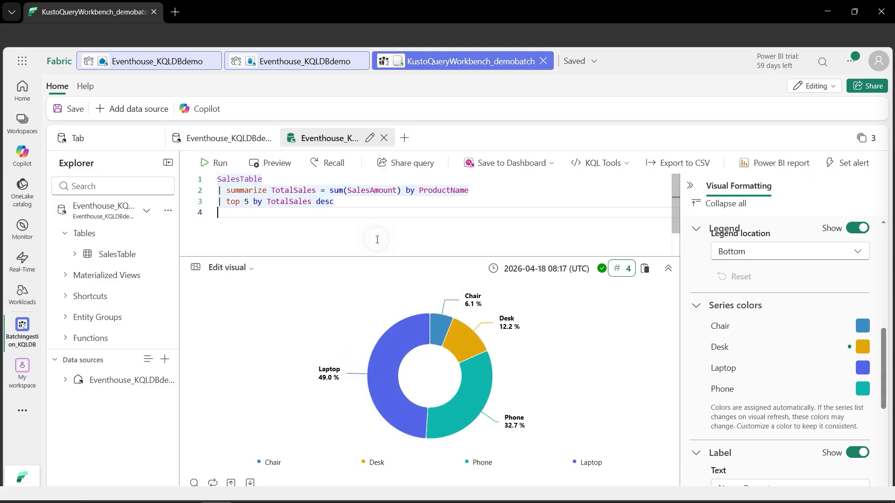
# In a new query tab, create and run a function GetRegionalSales() that summarizes TotalSales = sum(SalesAmount) by Region from SalesTable.
pyautogui.click(404, 138)
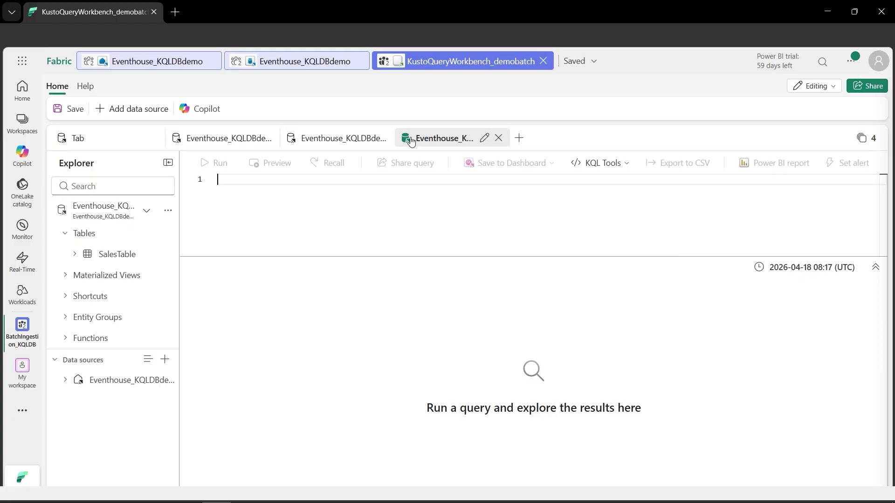
pyautogui.click(334, 192)
pyautogui.write('.create function GetRegionalSales() {     SalesTable     | summarize TotalSales = sum(SalesAmount) by Region }')
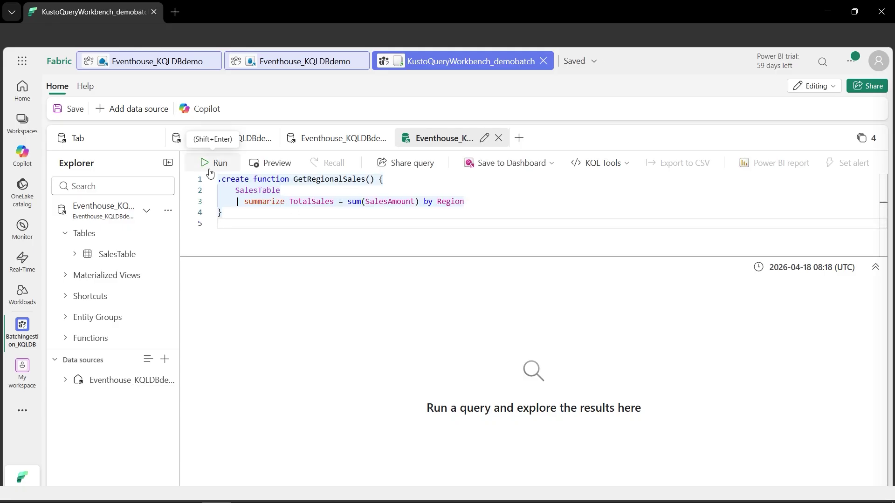
pyautogui.click(210, 169)
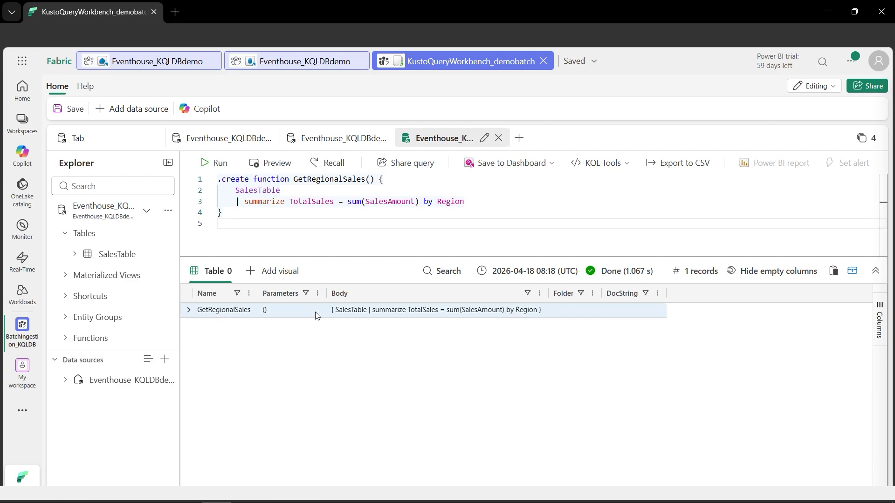
# Expand the GetRegionalSales result record to its full details and examine the function's body.
pyautogui.click(334, 313)
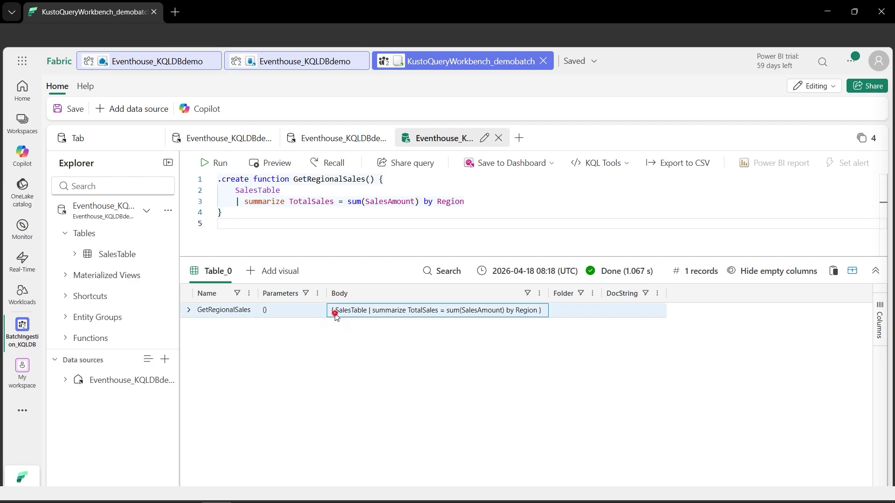
pyautogui.click(194, 311)
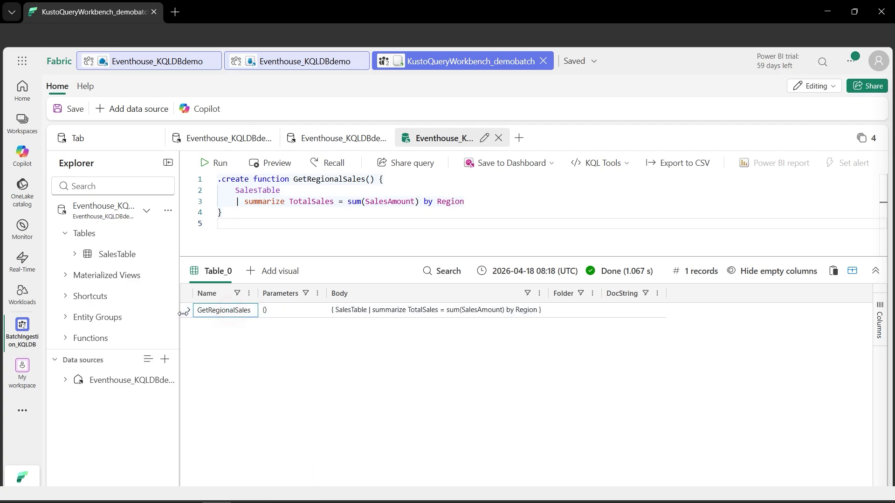
pyautogui.click(192, 310)
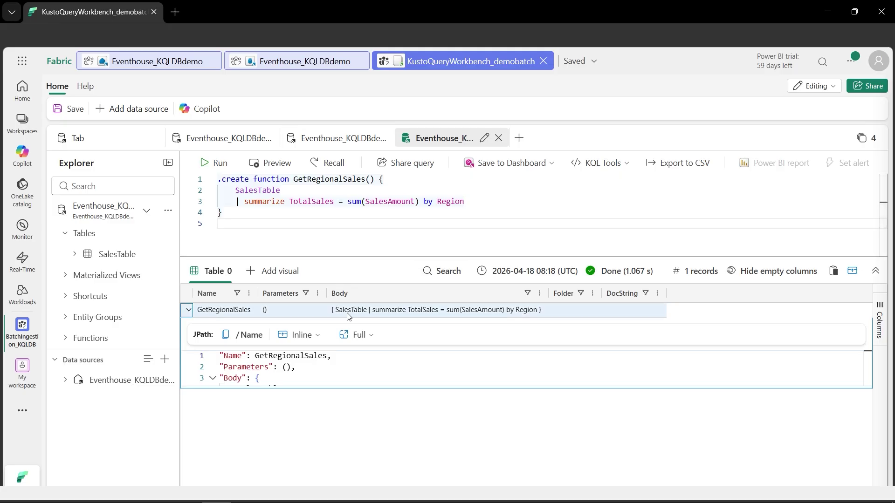
pyautogui.click(375, 336)
pyautogui.click(512, 381)
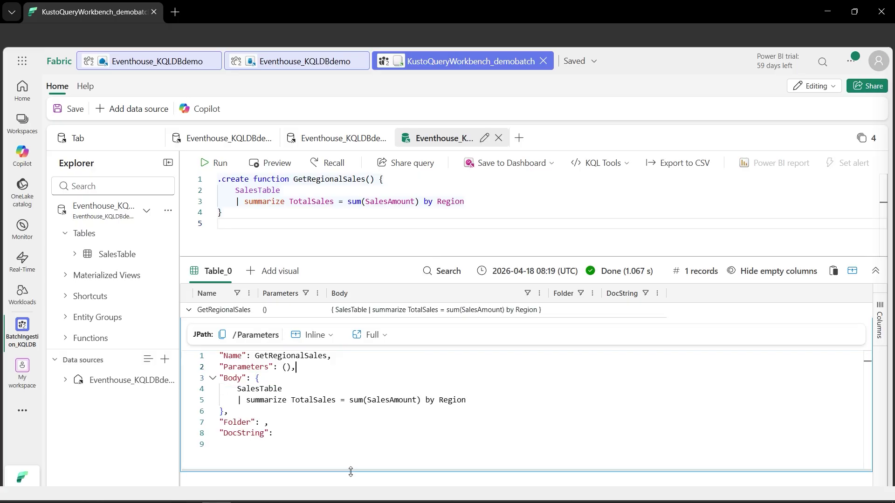
pyautogui.moveTo(352, 470)
pyautogui.mouseDown()
pyautogui.moveTo(350, 435)
pyautogui.moveTo(350, 470)
pyautogui.mouseUp()
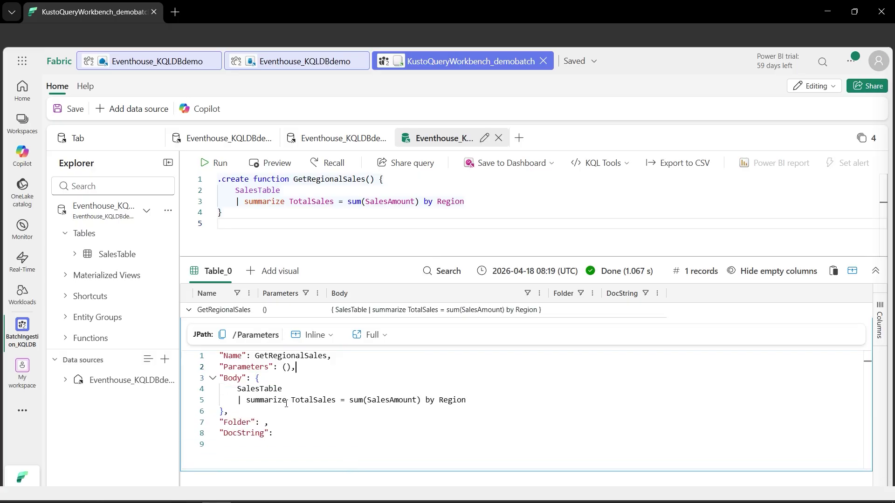
pyautogui.click(270, 400)
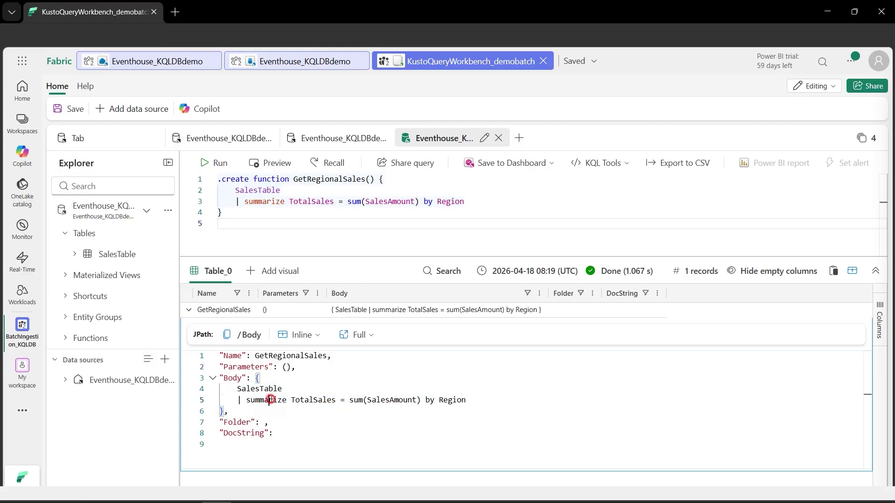
pyautogui.moveTo(237, 389); pyautogui.dragTo(466, 400)
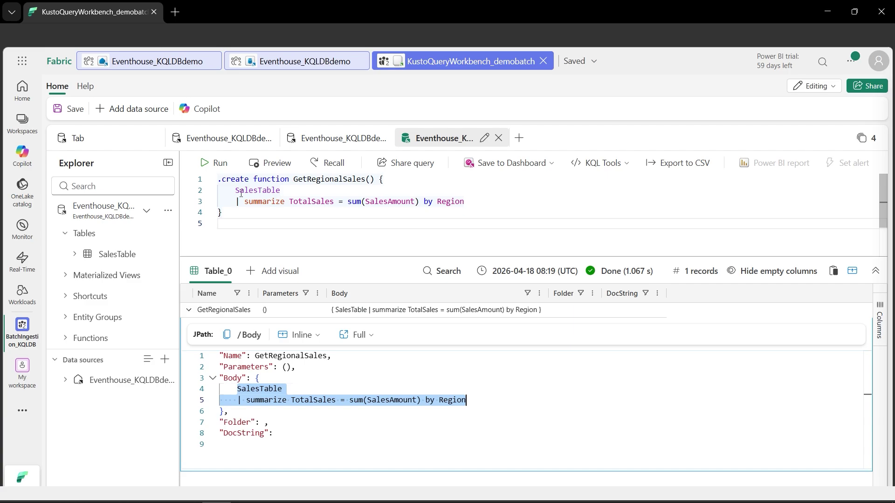